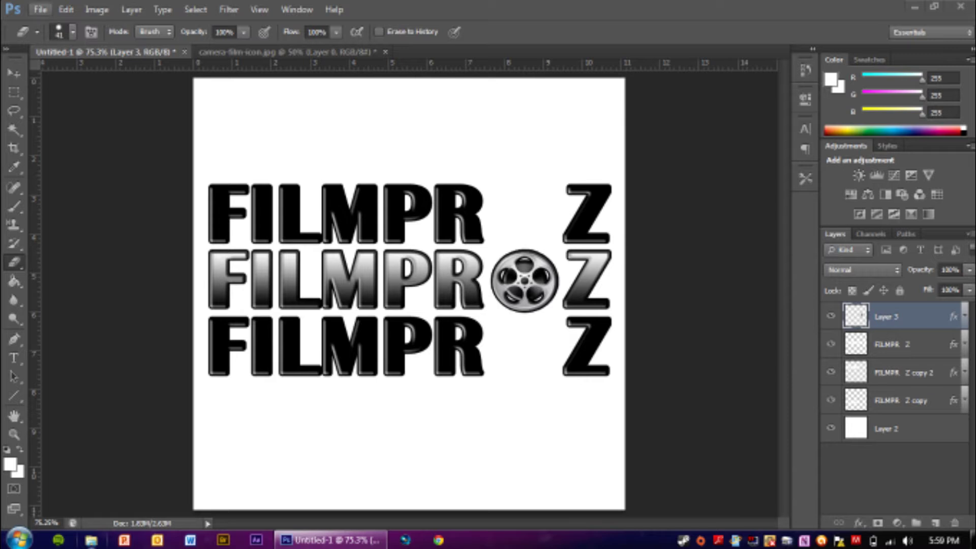
- Create a new 800 × 800 pixel document at 72 pixels/inch with a white background and convert the background into a regular layer
{"action": "left_click", "coordinate": [40, 9]}
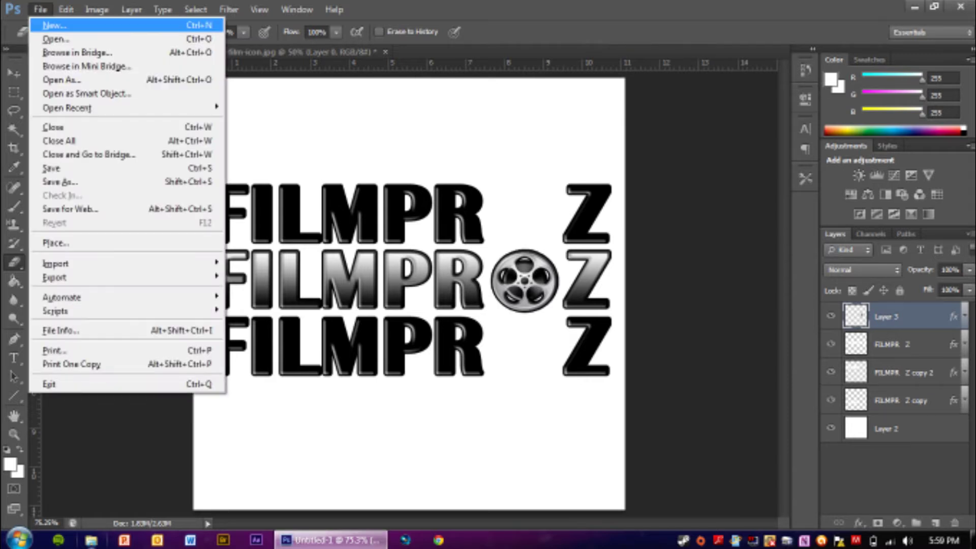
{"action": "left_click", "coordinate": [40, 9]}
{"action": "key", "text": "ctrl+n"}
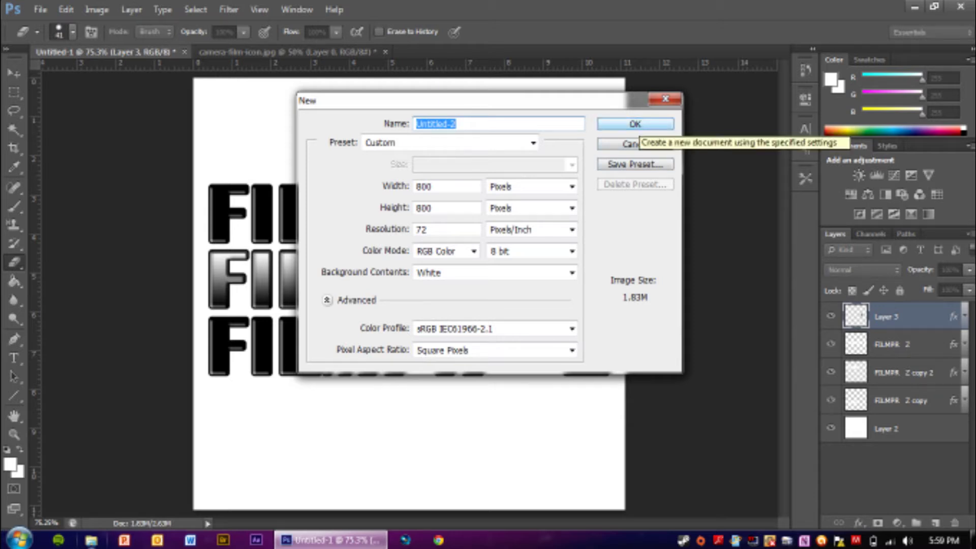
{"action": "left_click", "coordinate": [636, 124]}
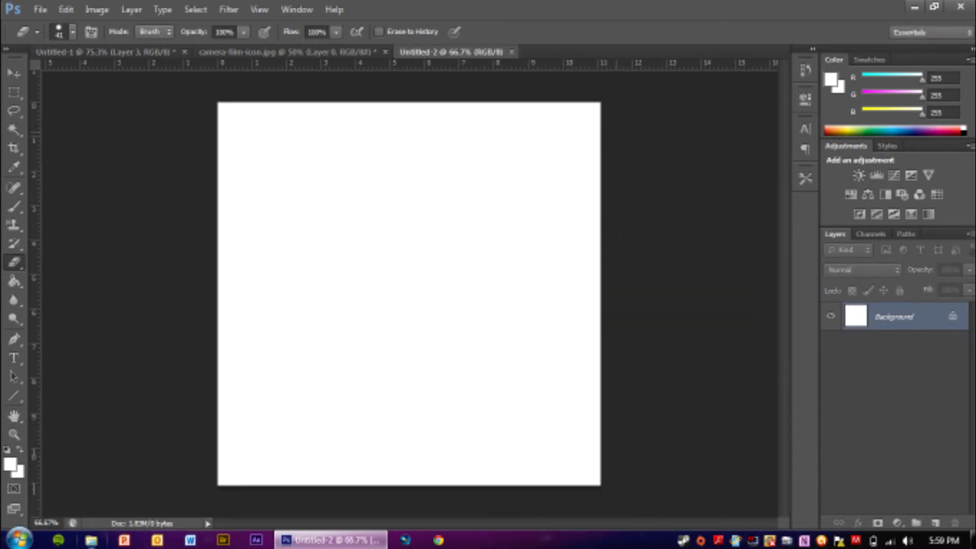
{"action": "double_click", "coordinate": [895, 316]}
{"action": "left_click", "coordinate": [608, 163]}
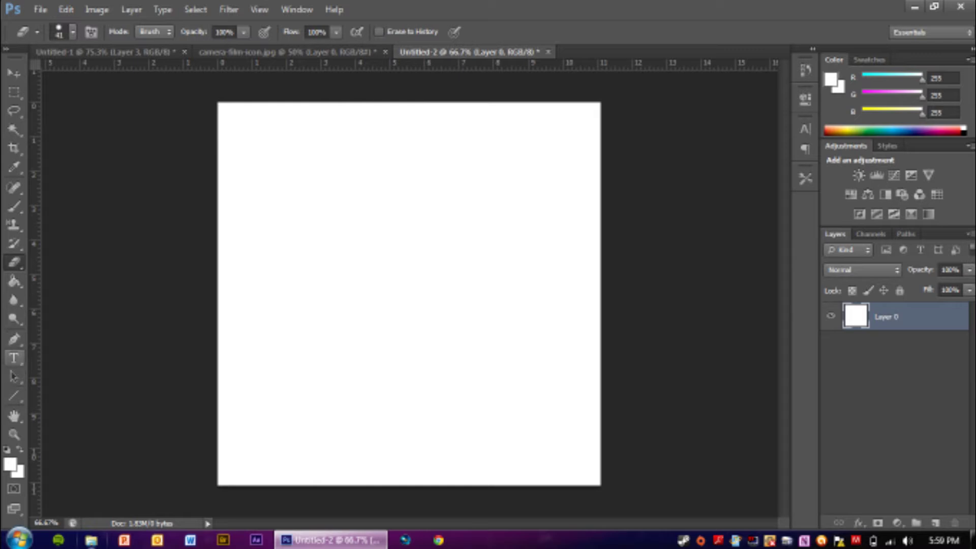
- Fill the whole canvas layer with black using the Paint Bucket tool
{"action": "left_click", "coordinate": [14, 281]}
{"action": "left_click", "coordinate": [10, 464]}
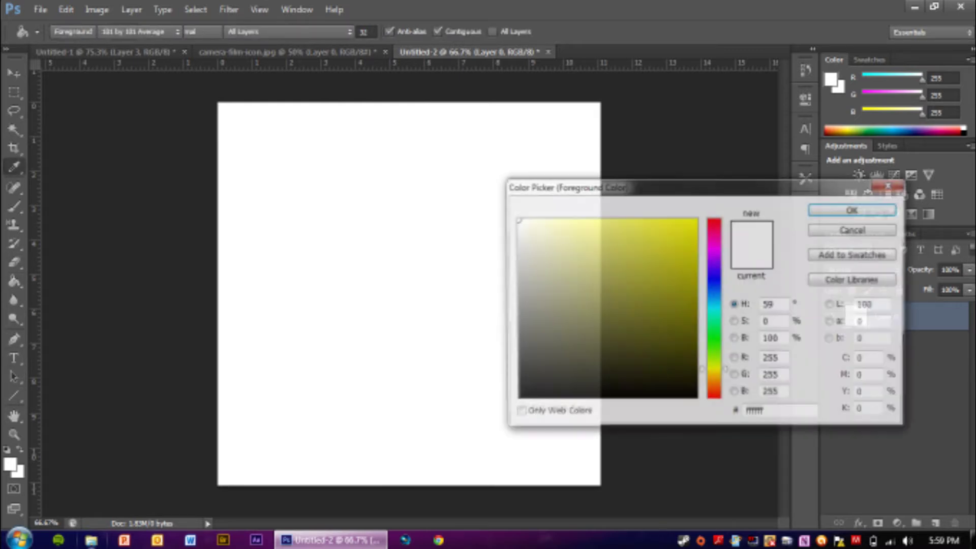
{"action": "left_click_drag", "start_coordinate": [533, 243], "coordinate": [698, 398]}
{"action": "left_click", "coordinate": [852, 210]}
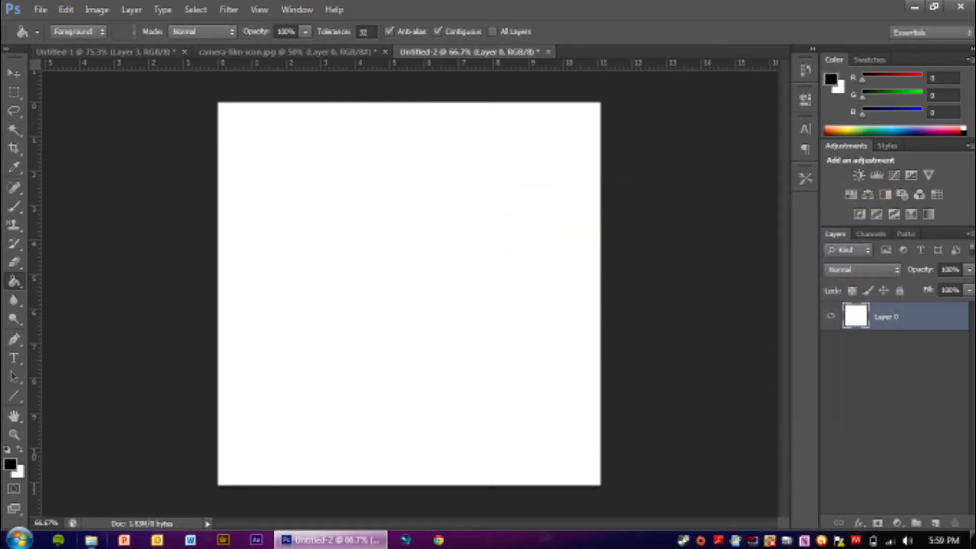
{"action": "left_click", "coordinate": [483, 251]}
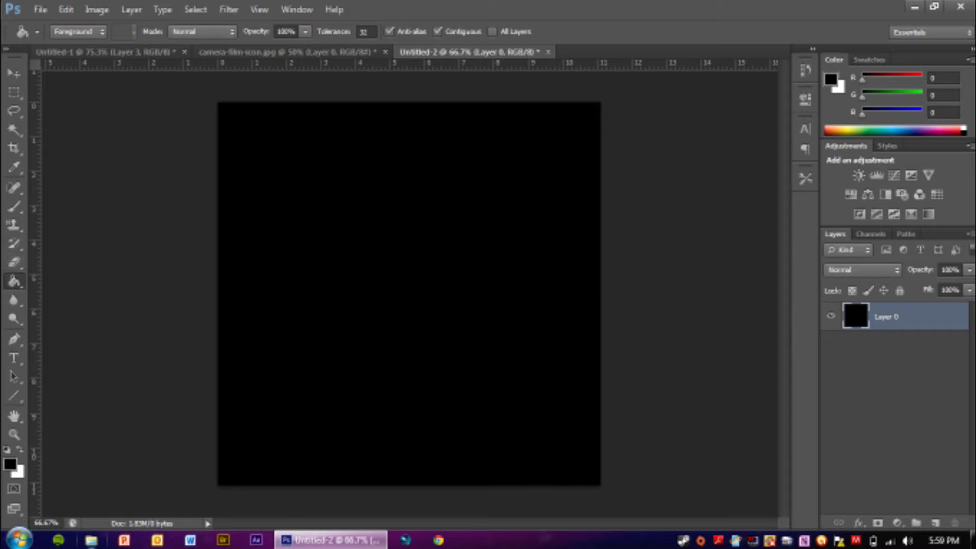
- Draw a paragraph text box across the full width of the canvas middle and set its text color to white (ffffff)
{"action": "left_click", "coordinate": [13, 358]}
{"action": "left_click_drag", "start_coordinate": [224, 245], "coordinate": [600, 314]}
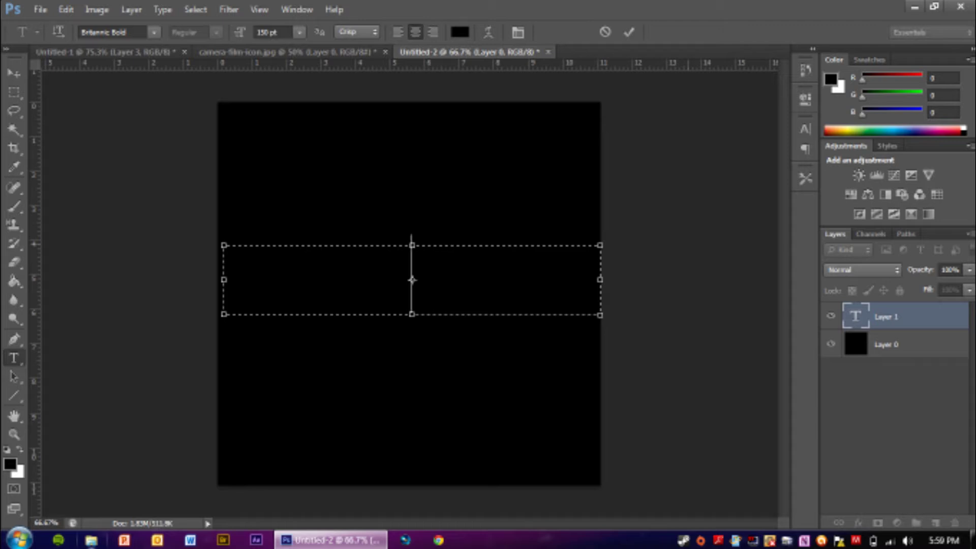
{"action": "left_click", "coordinate": [806, 128]}
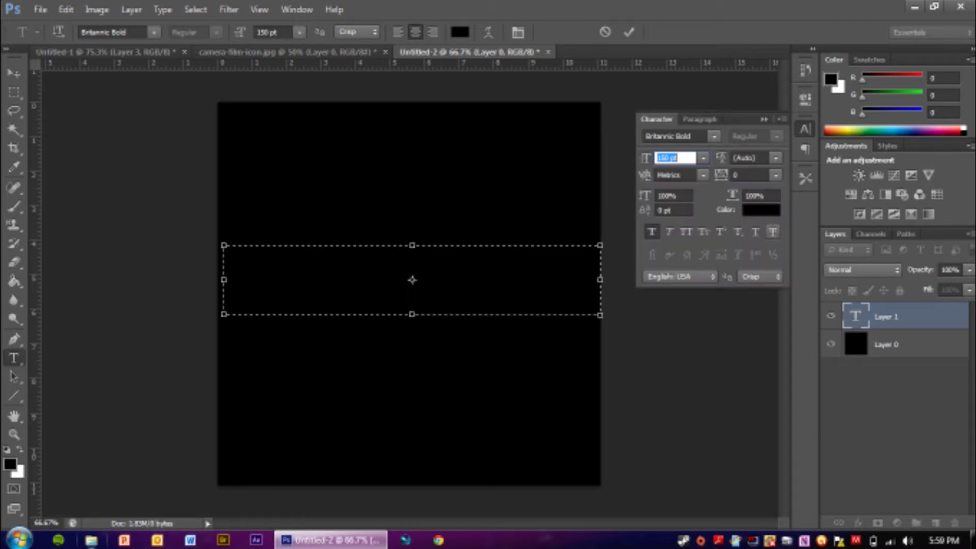
{"action": "left_click", "coordinate": [761, 210]}
{"action": "left_click", "coordinate": [515, 219]}
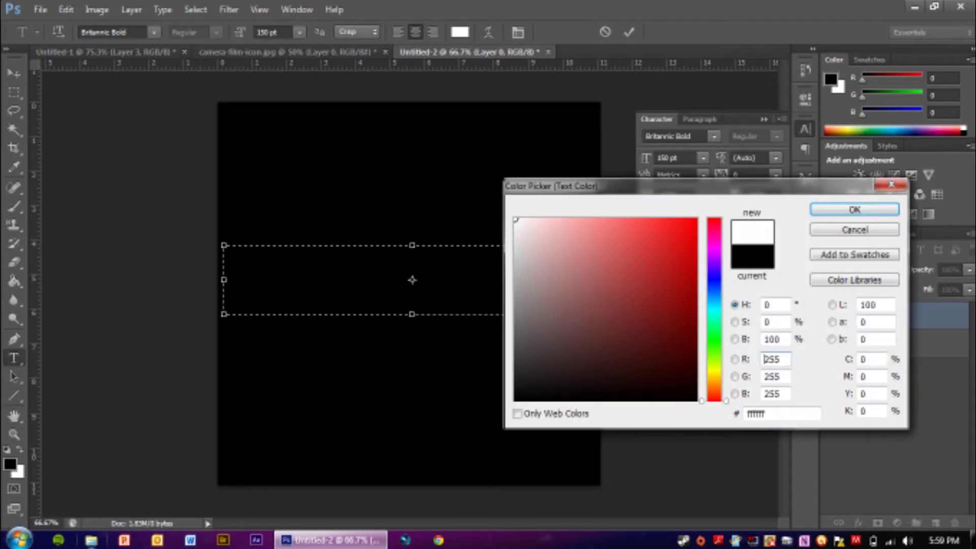
{"action": "key", "text": "Return"}
- Enter "FILMPR Z" with a three-space gap before the Z, extend the text box to the canvas's left edge, and commit the text
{"action": "type", "text": "F"}
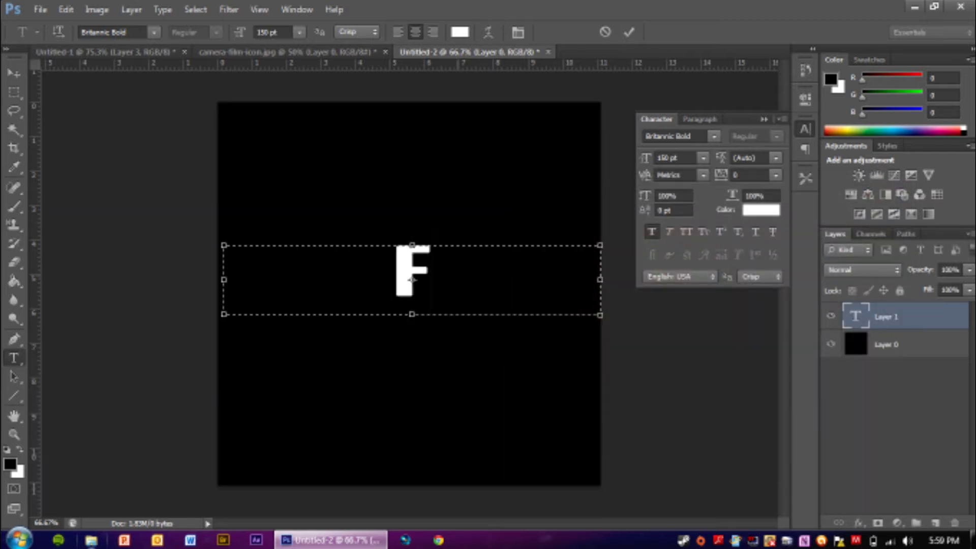
{"action": "type", "text": "ILMPR"}
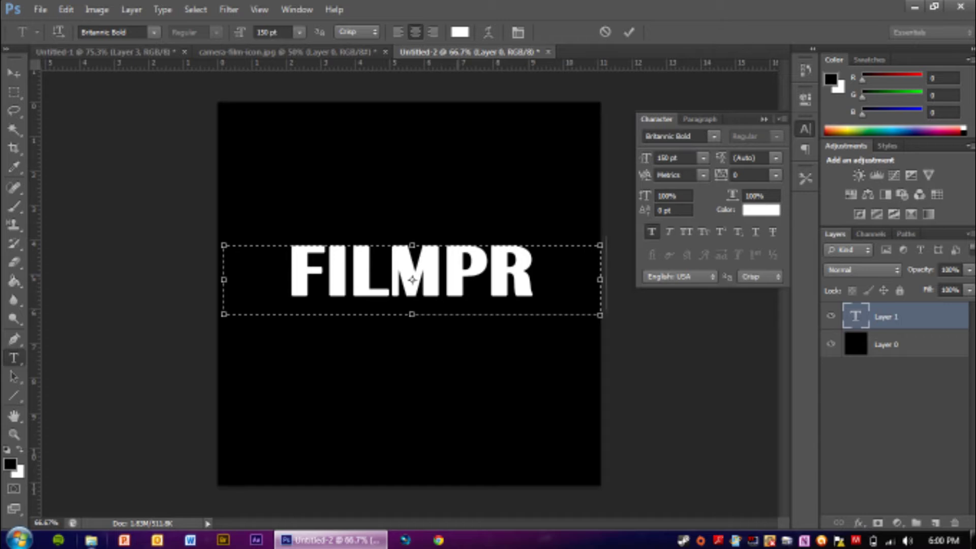
{"action": "type", "text": "   Z"}
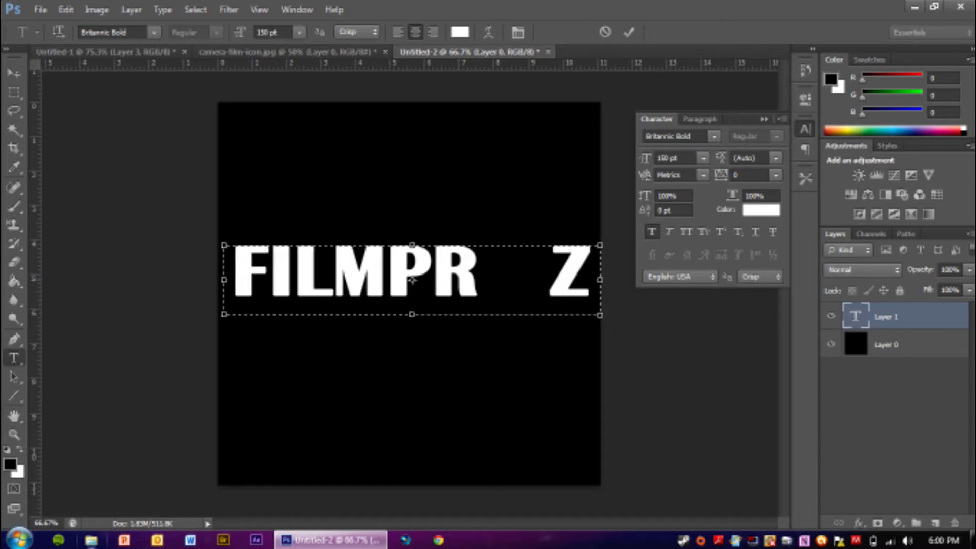
{"action": "left_click_drag", "start_coordinate": [224, 279], "coordinate": [218, 279]}
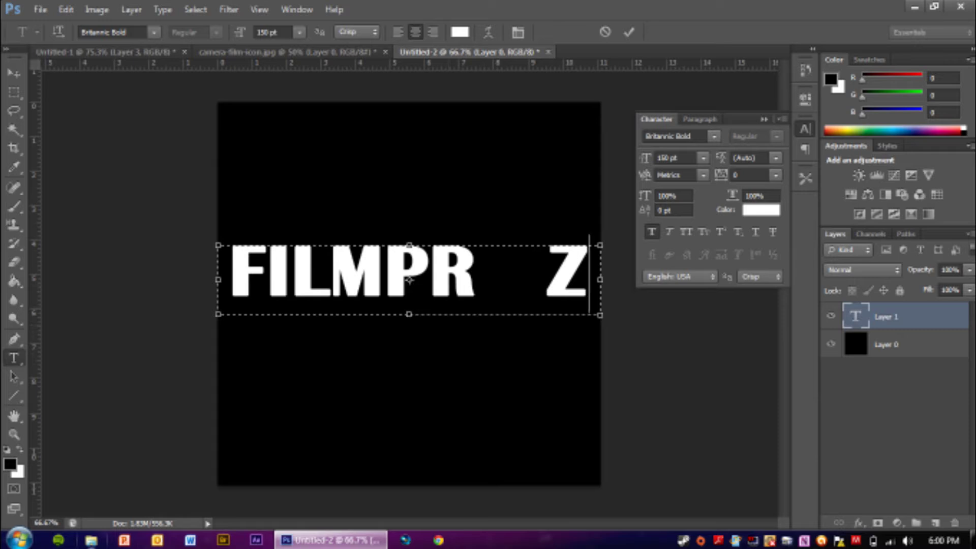
{"action": "left_click", "coordinate": [764, 119]}
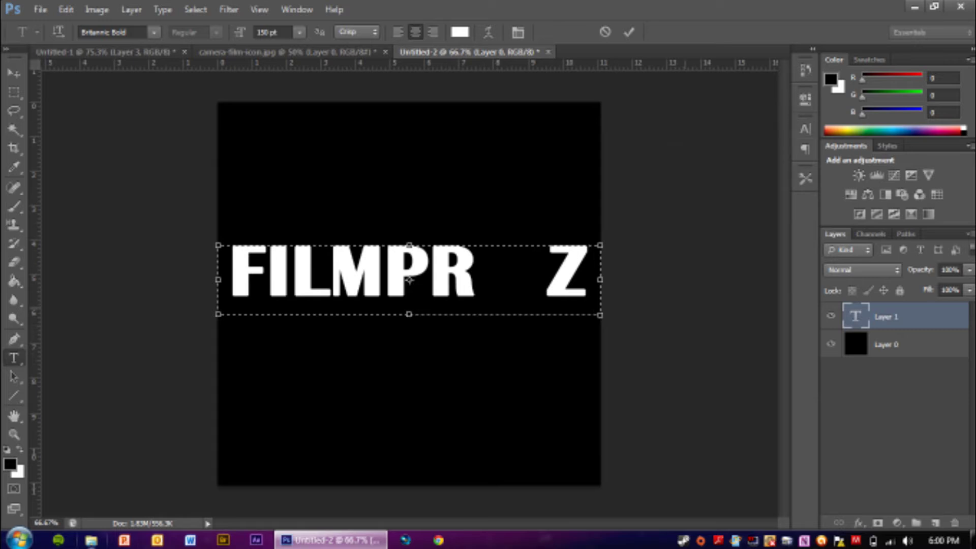
{"action": "left_click", "coordinate": [14, 74]}
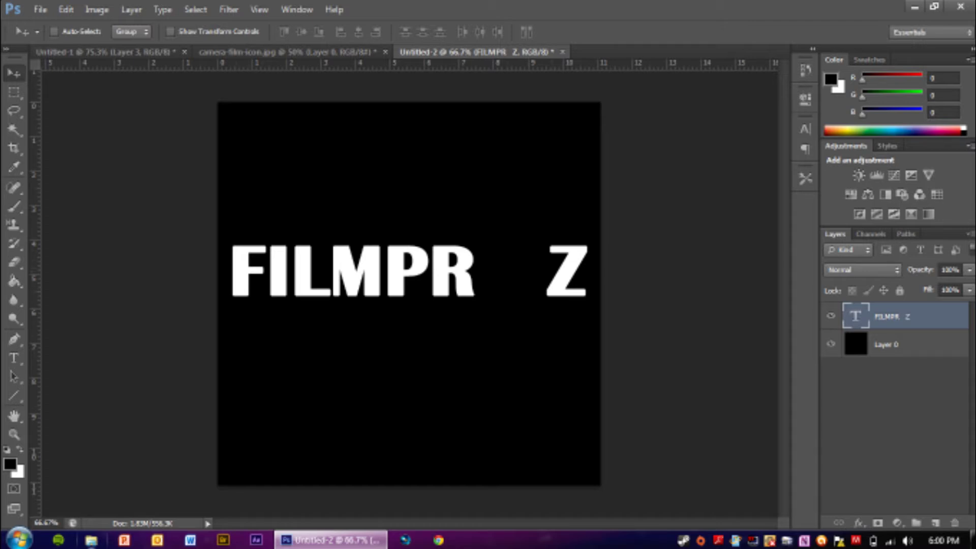
- Copy the film reel from camera-film-icon.jpg into the new document and shrink it to fit the gap between R and Z
{"action": "left_click", "coordinate": [288, 53]}
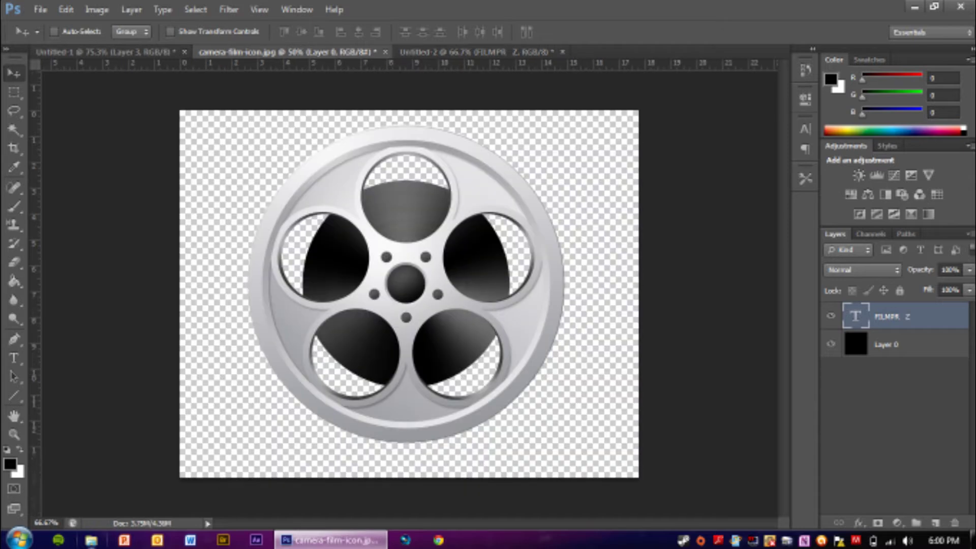
{"action": "mouse_move", "coordinate": [455, 241]}
{"action": "left_mouse_down"}
{"action": "mouse_move", "coordinate": [154, 92]}
{"action": "mouse_move", "coordinate": [152, 54]}
{"action": "mouse_move", "coordinate": [471, 52]}
{"action": "mouse_move", "coordinate": [505, 248]}
{"action": "mouse_move", "coordinate": [461, 227]}
{"action": "left_mouse_up"}
{"action": "key", "text": "ctrl+t"}
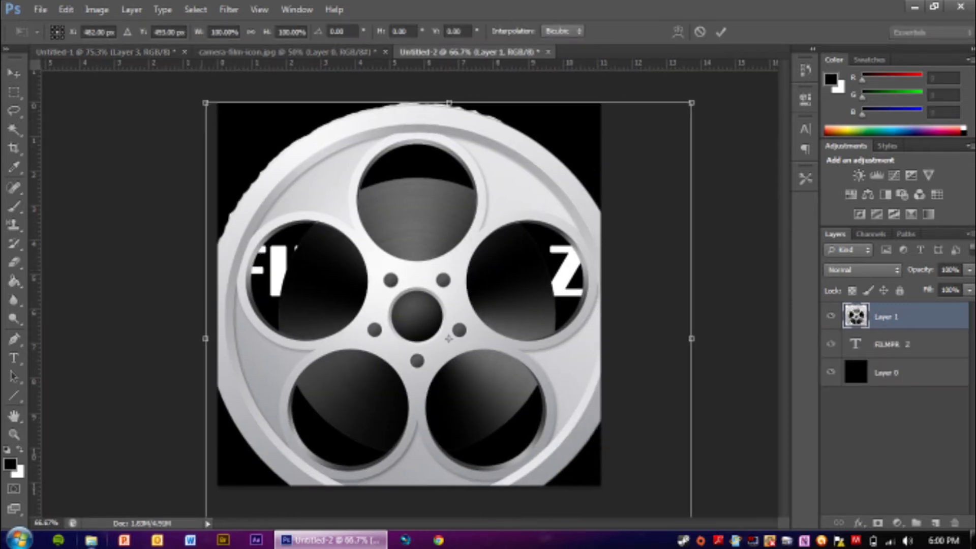
{"action": "left_click_drag", "start_coordinate": [205, 103], "coordinate": [521, 409]}
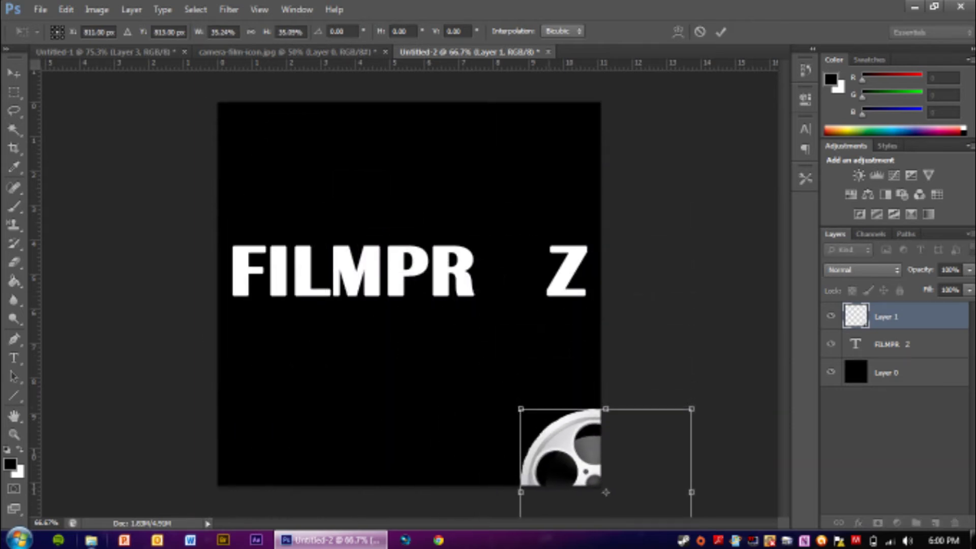
{"action": "left_click_drag", "start_coordinate": [606, 492], "coordinate": [504, 305]}
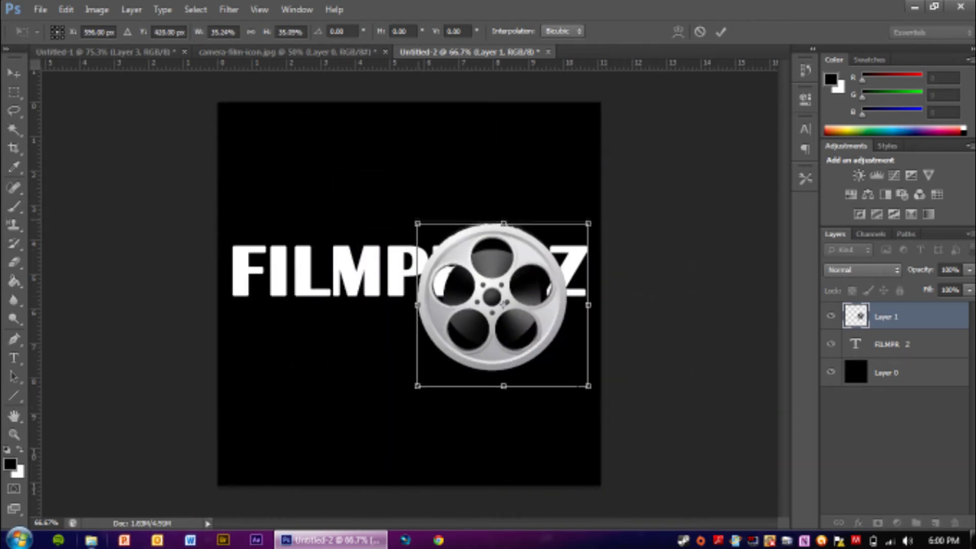
{"action": "left_click_drag", "start_coordinate": [418, 223], "coordinate": [528, 323]}
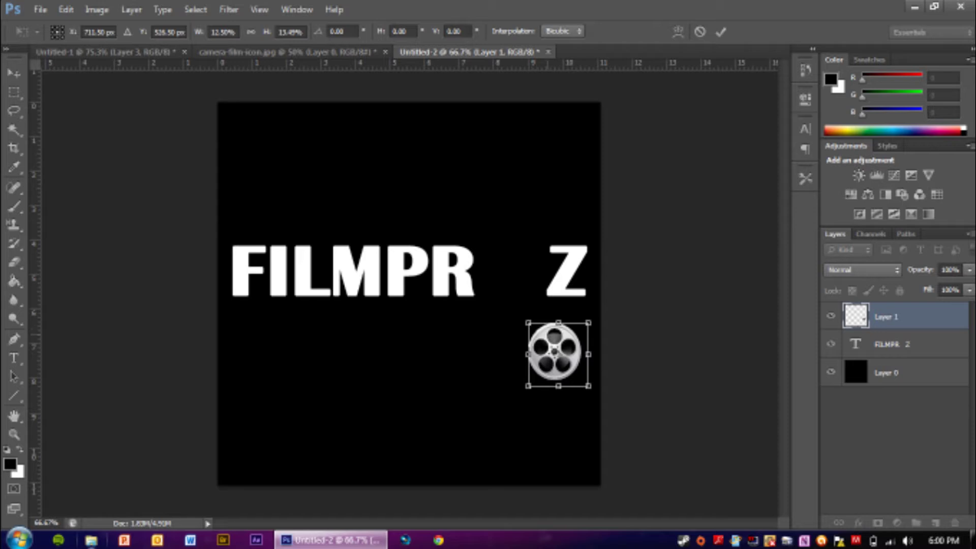
{"action": "left_click_drag", "start_coordinate": [558, 354], "coordinate": [499, 287]}
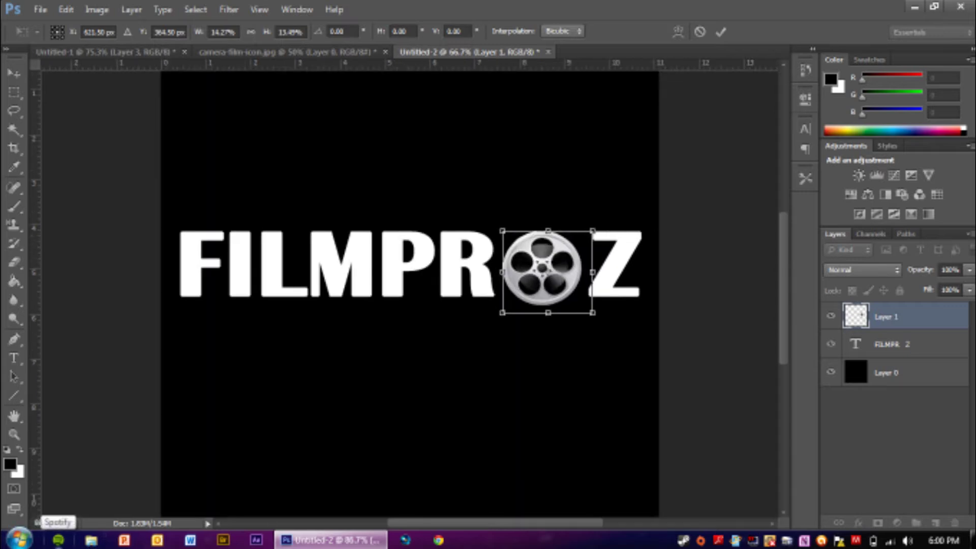
- Fine-tune the film reel's size to 14.76% width and 14.00% height, center it between R and Z, and apply the transform
{"action": "key", "text": "ctrl+plus"}
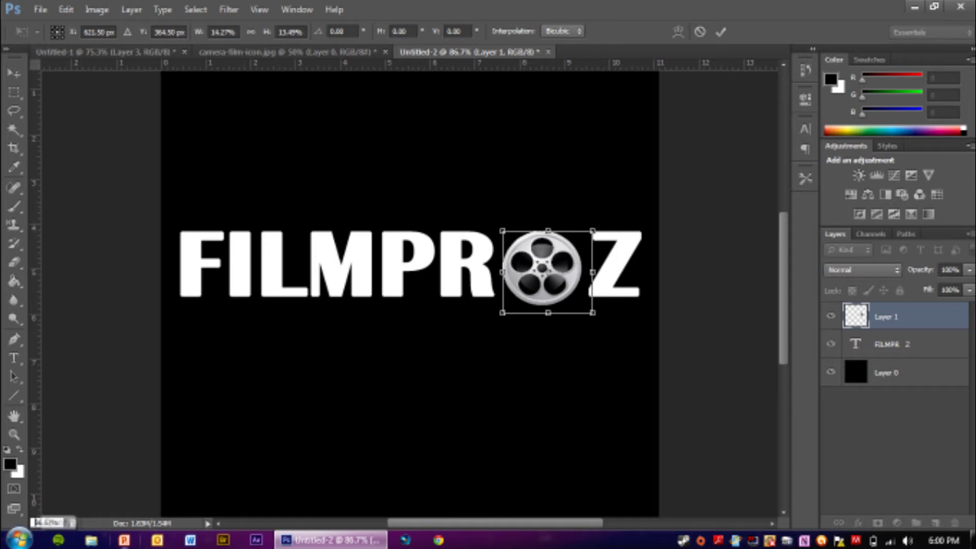
{"action": "left_click", "coordinate": [38, 522]}
{"action": "type", "text": "186.67"}
{"action": "key", "text": "Return"}
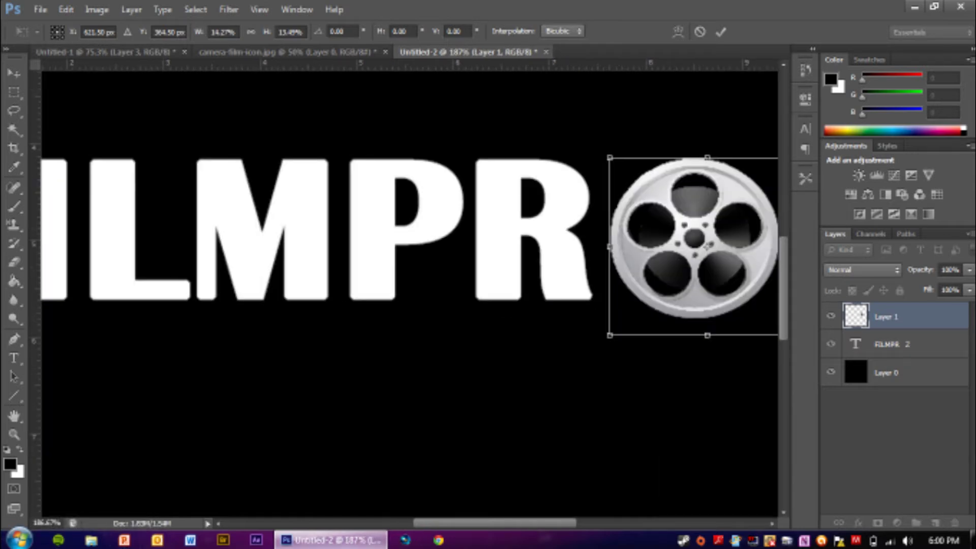
{"action": "left_click_drag", "start_coordinate": [437, 522], "coordinate": [481, 523]}
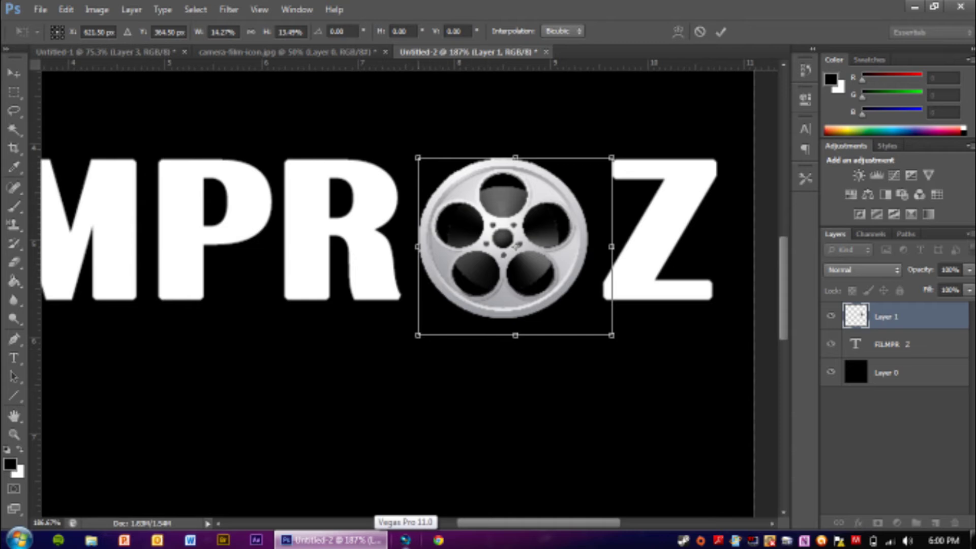
{"action": "left_click_drag", "start_coordinate": [418, 158], "coordinate": [412, 158]}
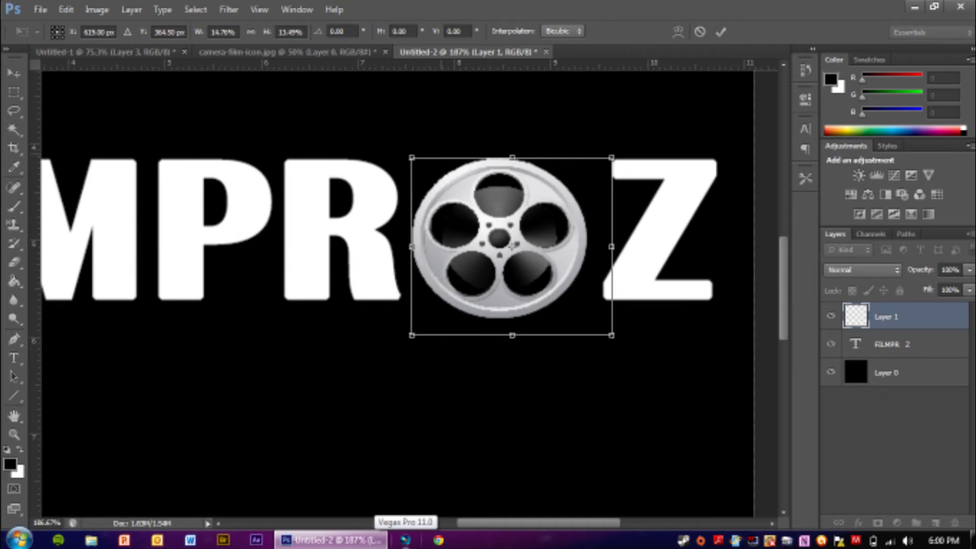
{"action": "left_click_drag", "start_coordinate": [512, 157], "coordinate": [512, 151]}
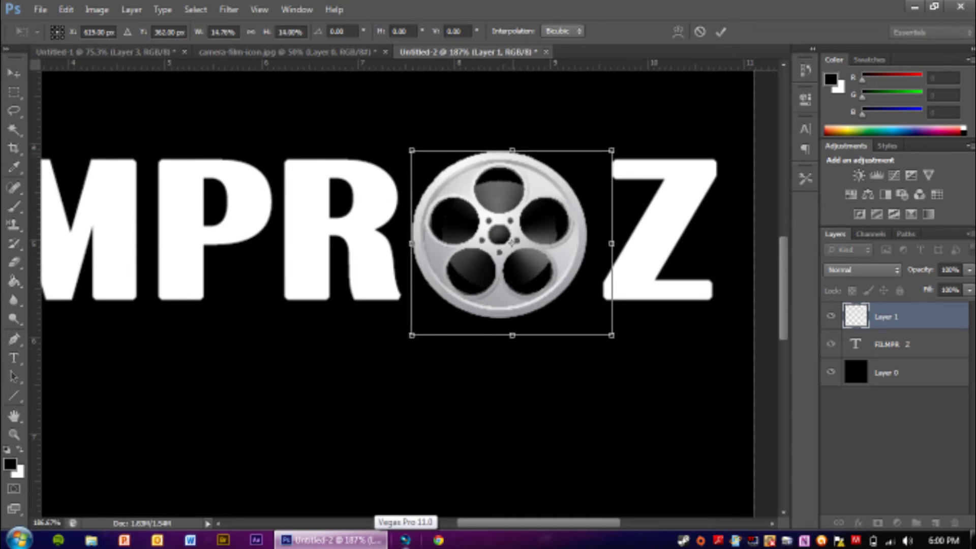
{"action": "left_click_drag", "start_coordinate": [512, 243], "coordinate": [519, 240]}
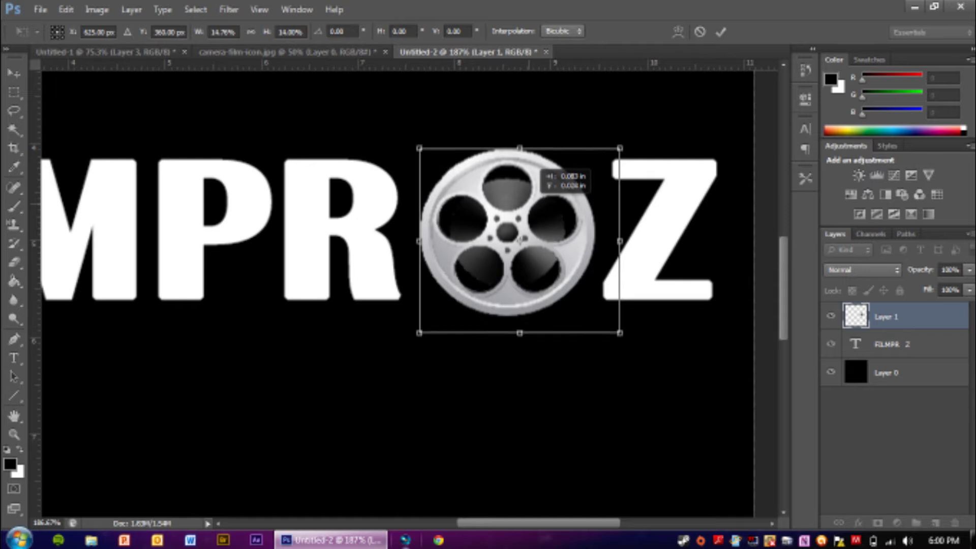
{"action": "key", "text": "Return"}
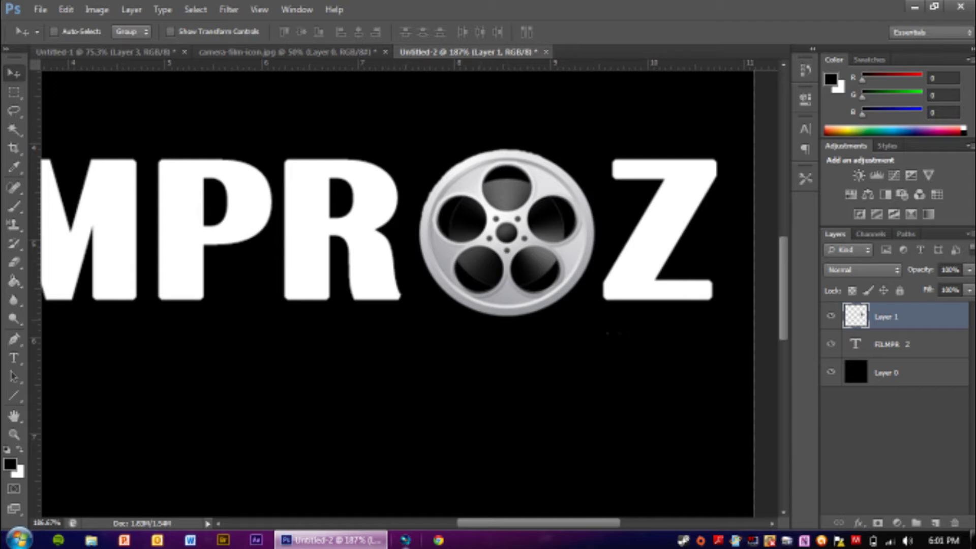
{"action": "left_click", "coordinate": [14, 263]}
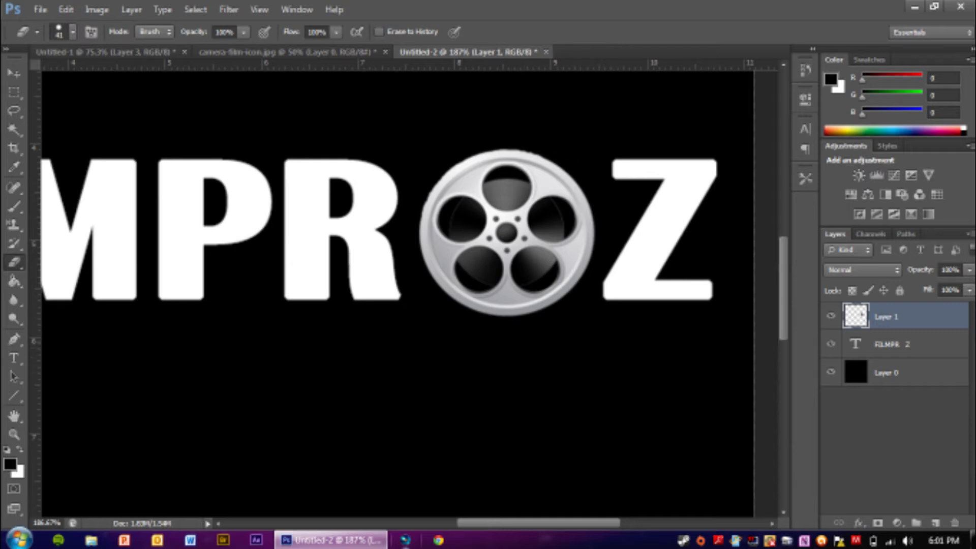
{"action": "key", "text": "v"}
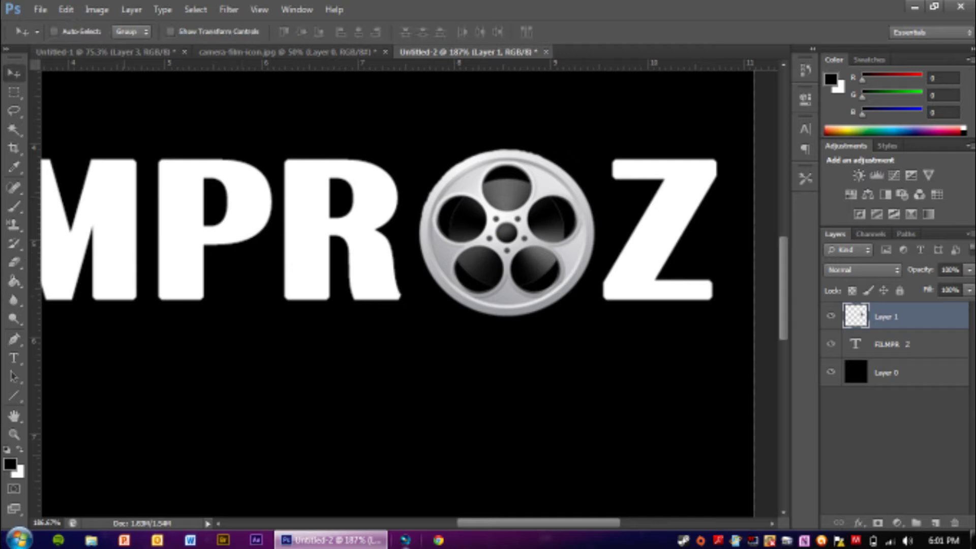
- Duplicate the "FILMPR Z" text layer and move the copy directly below the original line
{"action": "left_click", "coordinate": [40, 523]}
{"action": "key", "text": "BackSpace"}
{"action": "key", "text": "BackSpace"}
{"action": "type", "text": "6"}
{"action": "key", "text": "Return"}
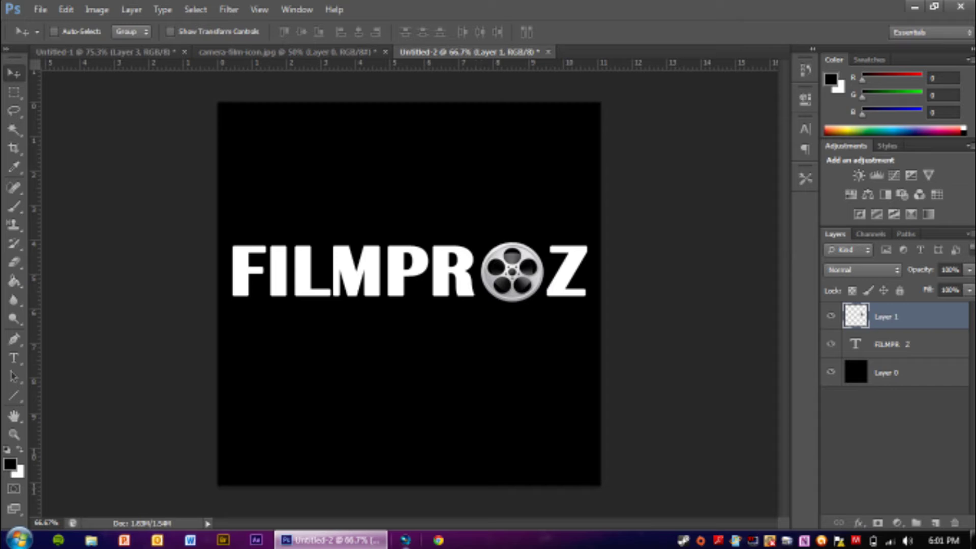
{"action": "left_click", "coordinate": [905, 344]}
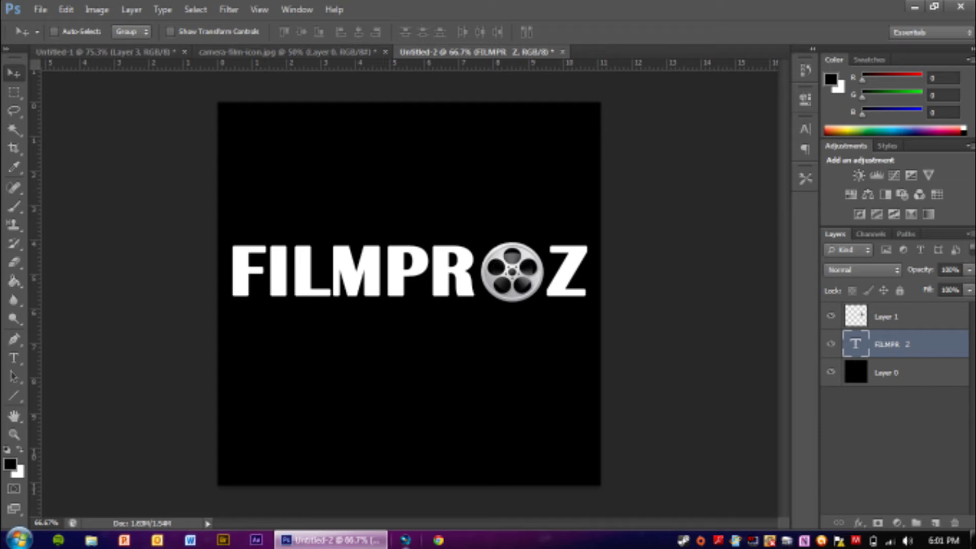
{"action": "key", "text": "ctrl+j"}
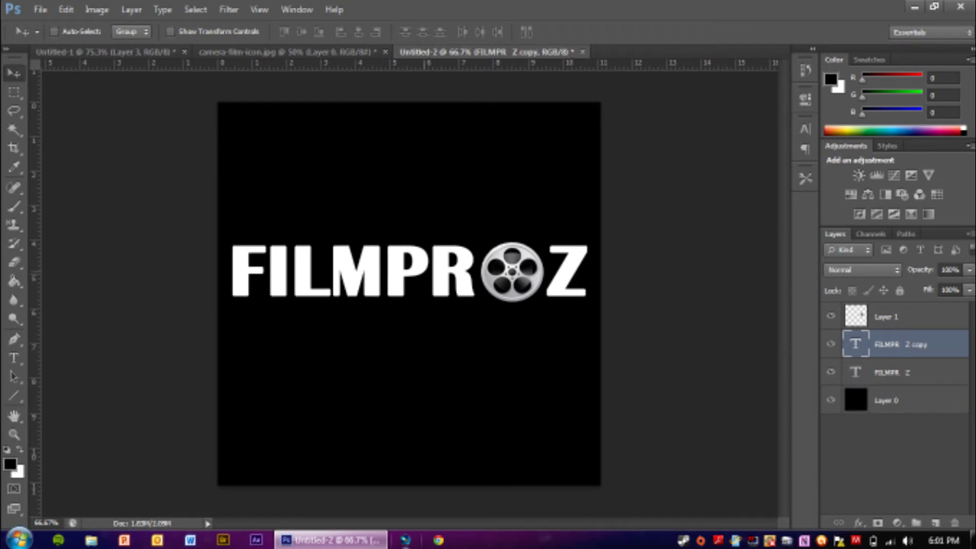
{"action": "left_click_drag", "start_coordinate": [431, 238], "coordinate": [432, 296]}
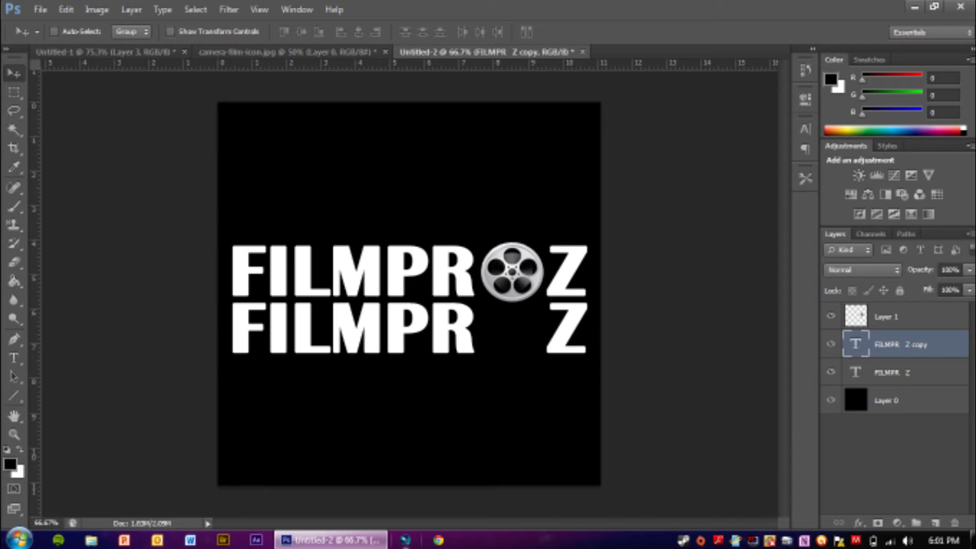
- Duplicate the "FILMPR Z" copy layer and move the new copy directly above the line with the film reel
{"action": "key", "text": "ctrl+j"}
{"action": "left_click_drag", "start_coordinate": [482, 305], "coordinate": [471, 171]}
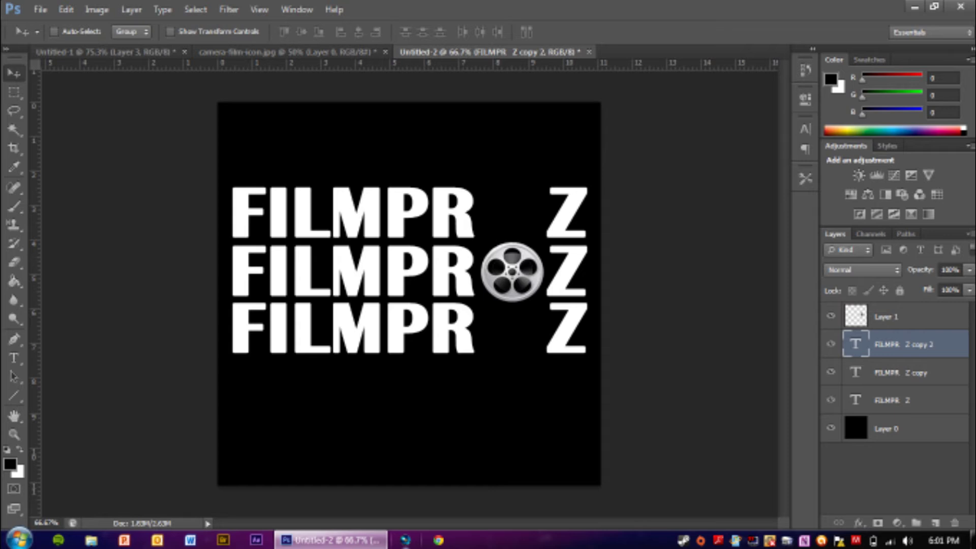
- Add Bevel & Emboss with Contour and an Inner Shadow to the original middle "FILMPR Z" text layer
{"action": "double_click", "coordinate": [941, 400]}
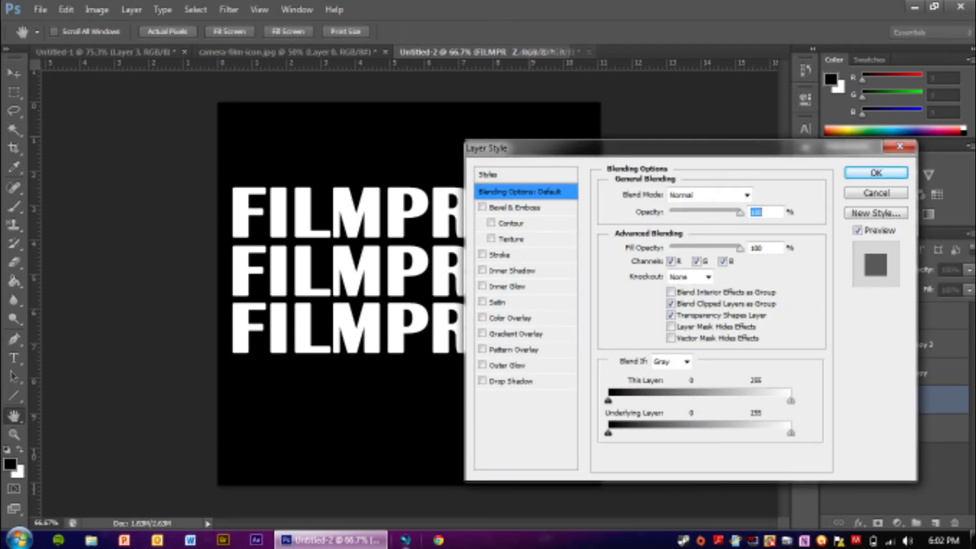
{"action": "left_click_drag", "start_coordinate": [524, 159], "coordinate": [710, 153]}
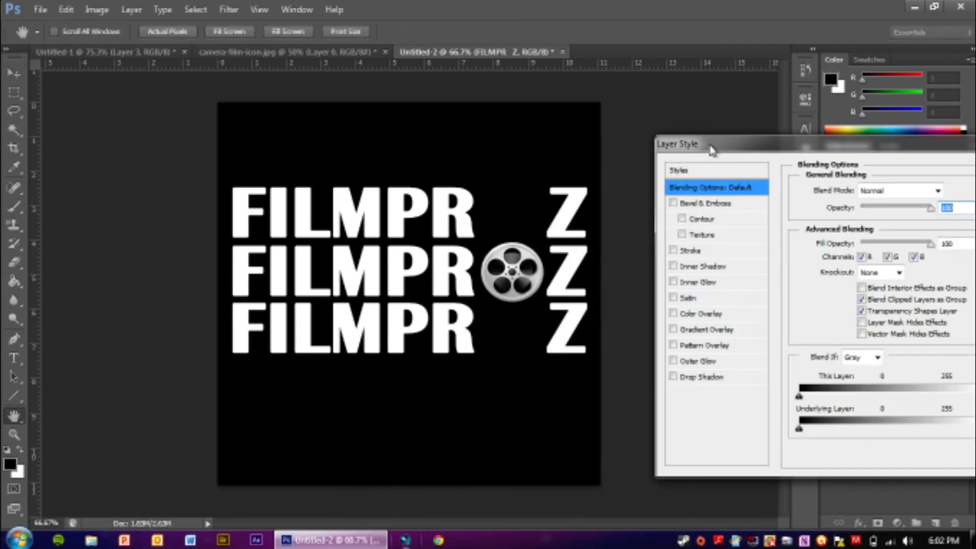
{"action": "left_click", "coordinate": [672, 204]}
{"action": "left_click", "coordinate": [682, 220]}
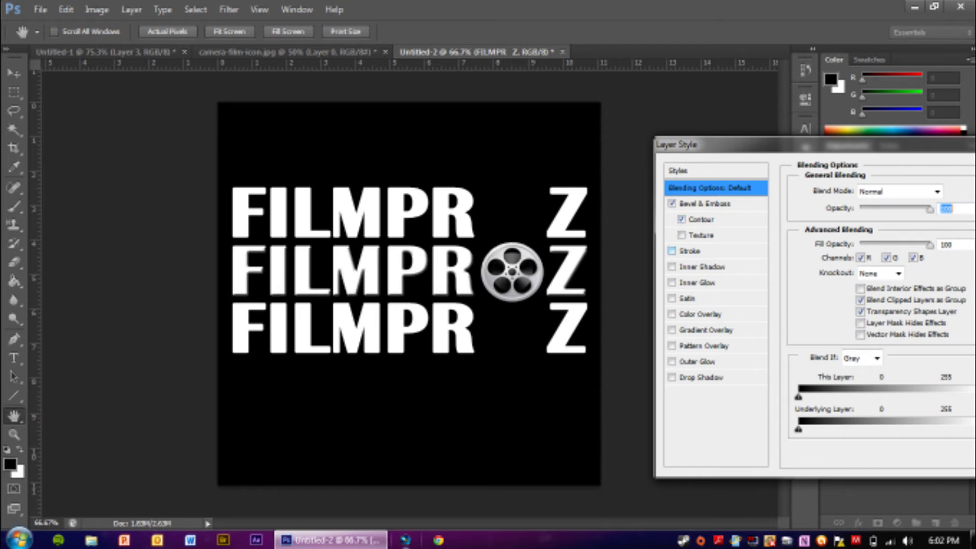
{"action": "key", "text": "Return"}
{"action": "left_click", "coordinate": [673, 267]}
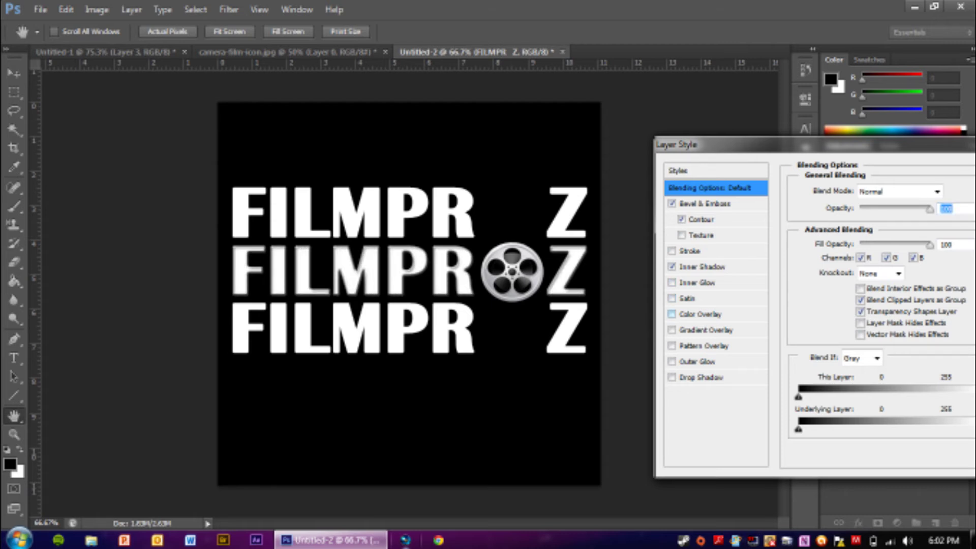
- Add a red Color Overlay to the middle text line and apply the layer style
{"action": "left_click", "coordinate": [672, 314]}
{"action": "left_click", "coordinate": [672, 315]}
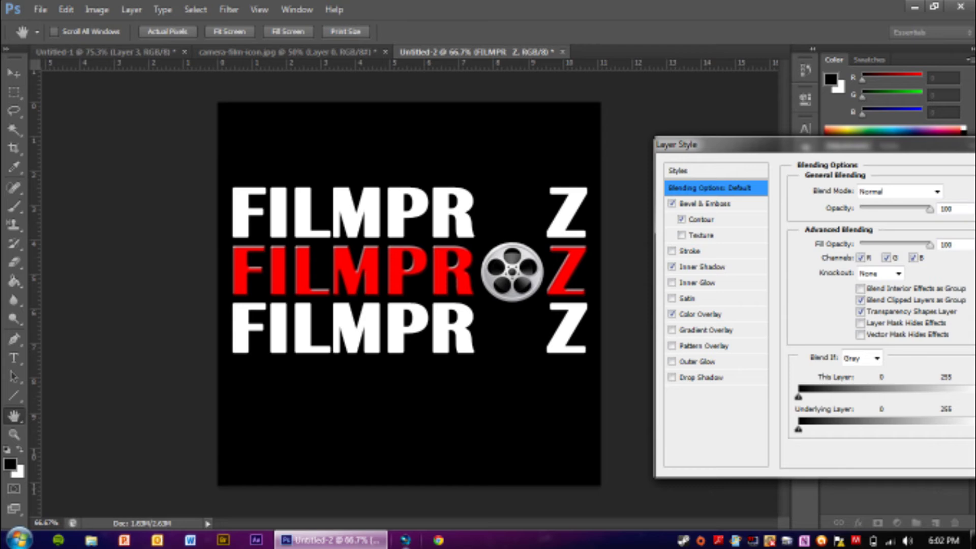
{"action": "left_click_drag", "start_coordinate": [742, 147], "coordinate": [516, 165]}
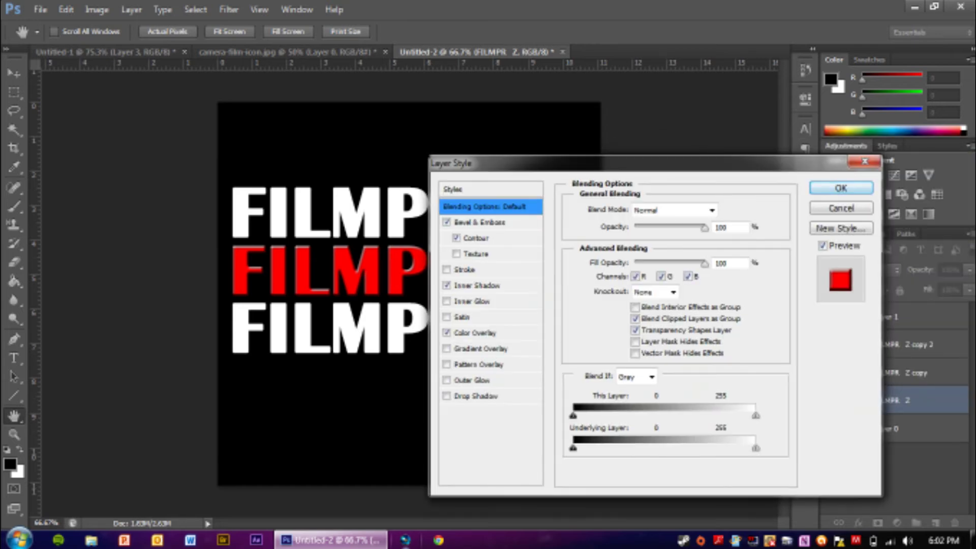
{"action": "left_click", "coordinate": [842, 188]}
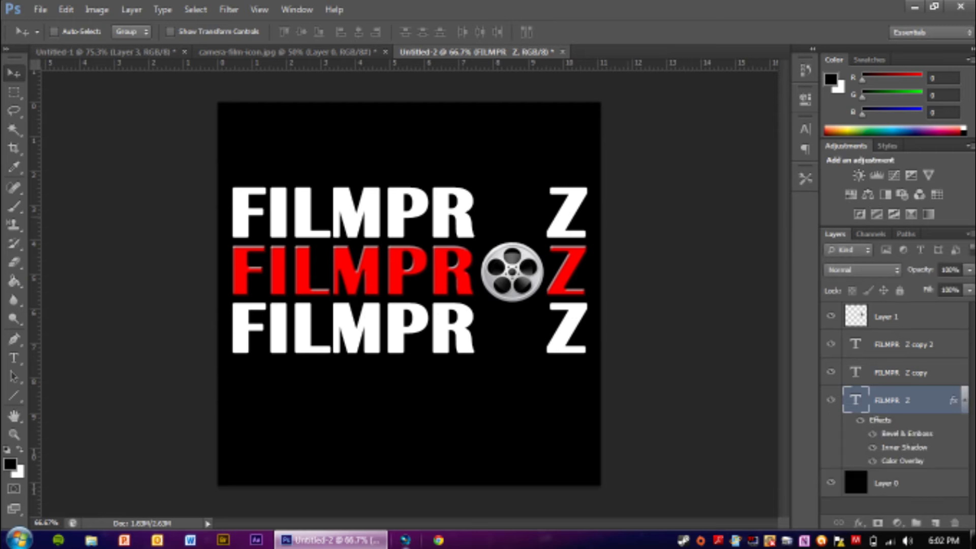
- Apply Bevel & Emboss with Contour and an Inner Shadow to the film reel layer, and collapse both layers' effect lists
{"action": "left_click", "coordinate": [104, 51]}
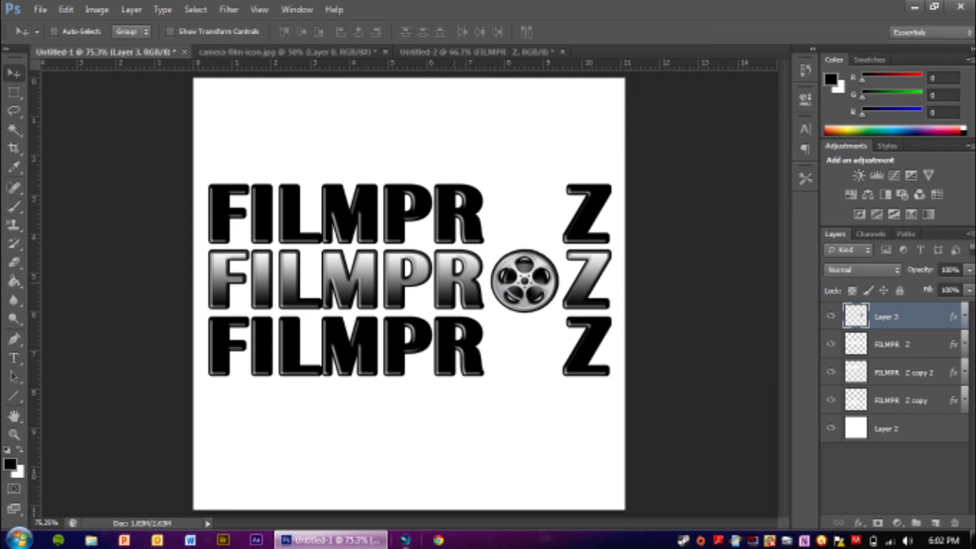
{"action": "left_click", "coordinate": [478, 52]}
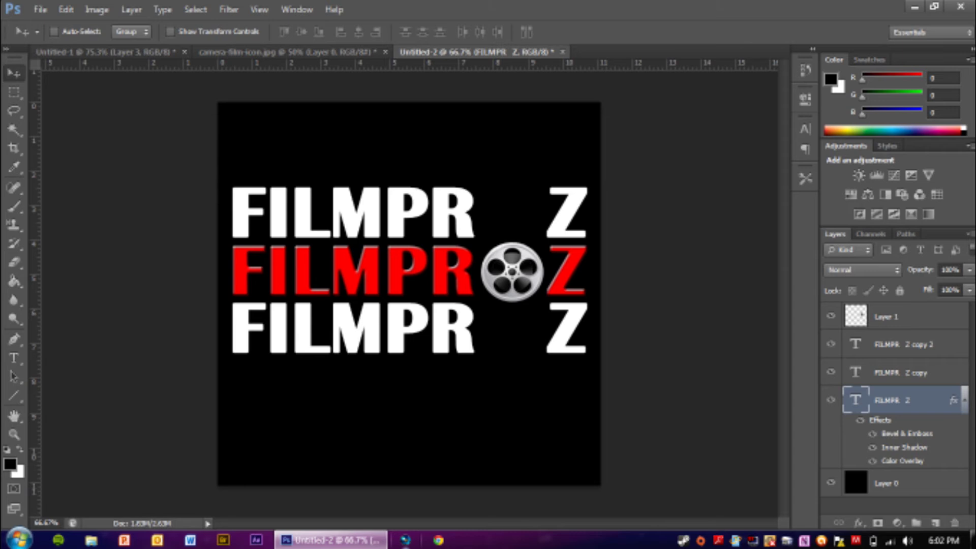
{"action": "double_click", "coordinate": [923, 317]}
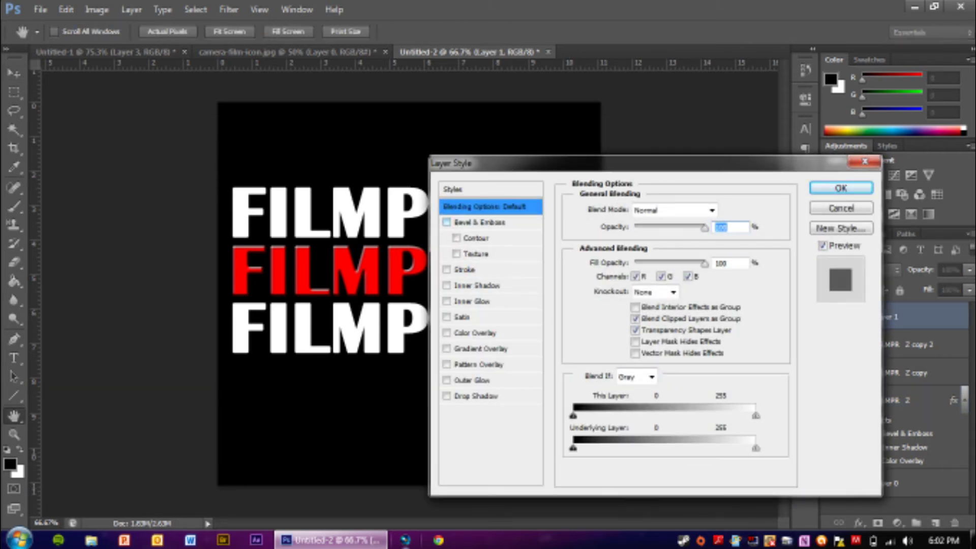
{"action": "left_click", "coordinate": [447, 222]}
{"action": "left_click", "coordinate": [457, 238]}
{"action": "left_click_drag", "start_coordinate": [512, 168], "coordinate": [629, 175]}
{"action": "left_click", "coordinate": [694, 285]}
{"action": "left_click", "coordinate": [963, 198]}
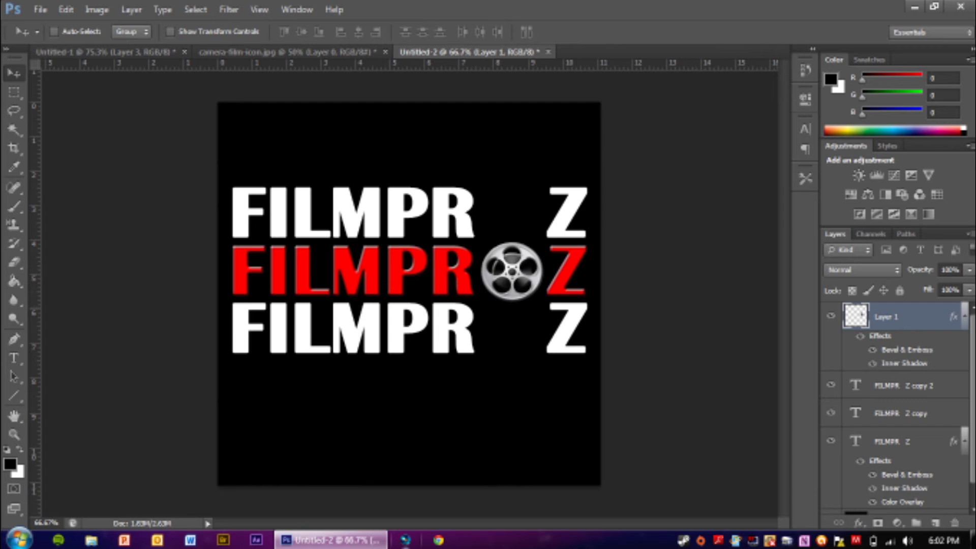
{"action": "left_click", "coordinate": [965, 316]}
{"action": "left_click", "coordinate": [964, 400]}
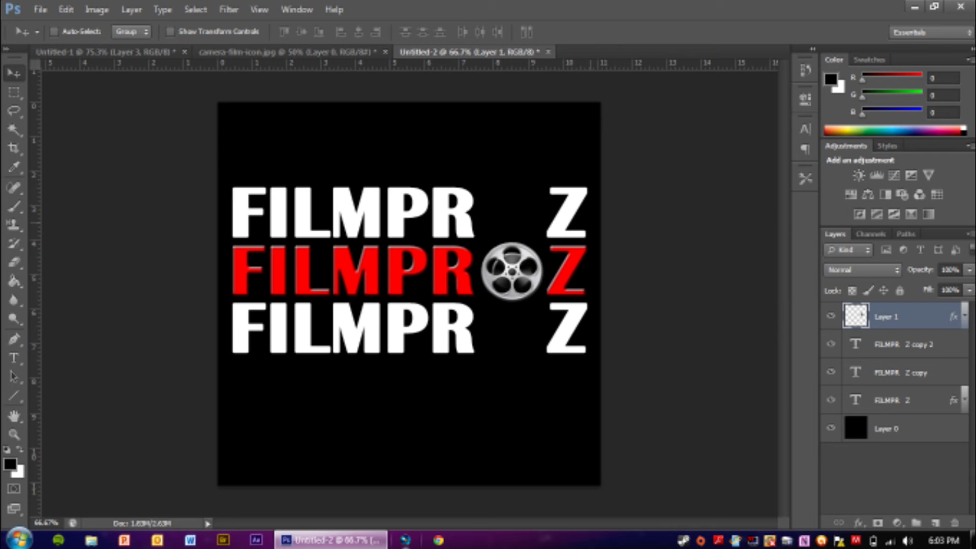
- Compare the new logo in Untitled-2 with the earlier version in Untitled-1
{"action": "left_click", "coordinate": [106, 52]}
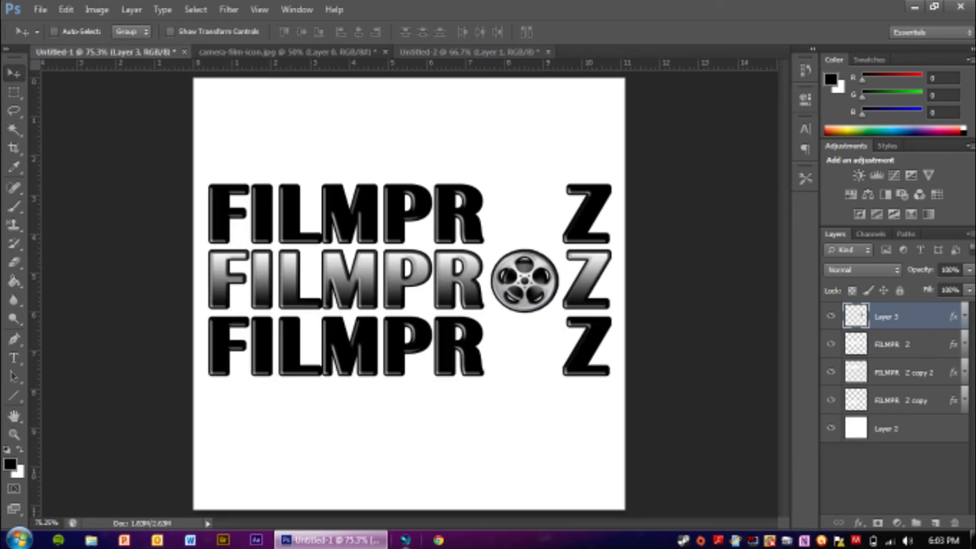
{"action": "key", "text": "ctrl+Tab"}
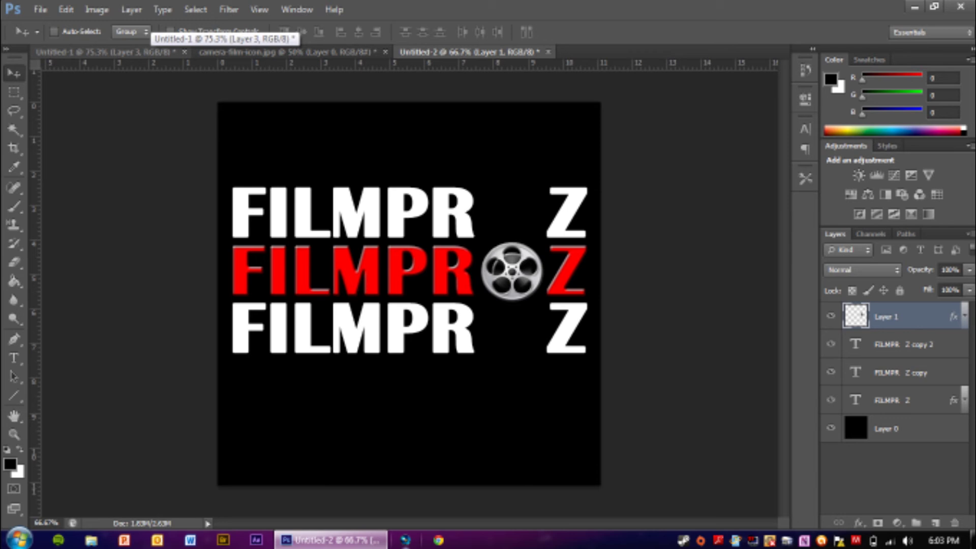
{"action": "key", "text": "ctrl+Tab"}
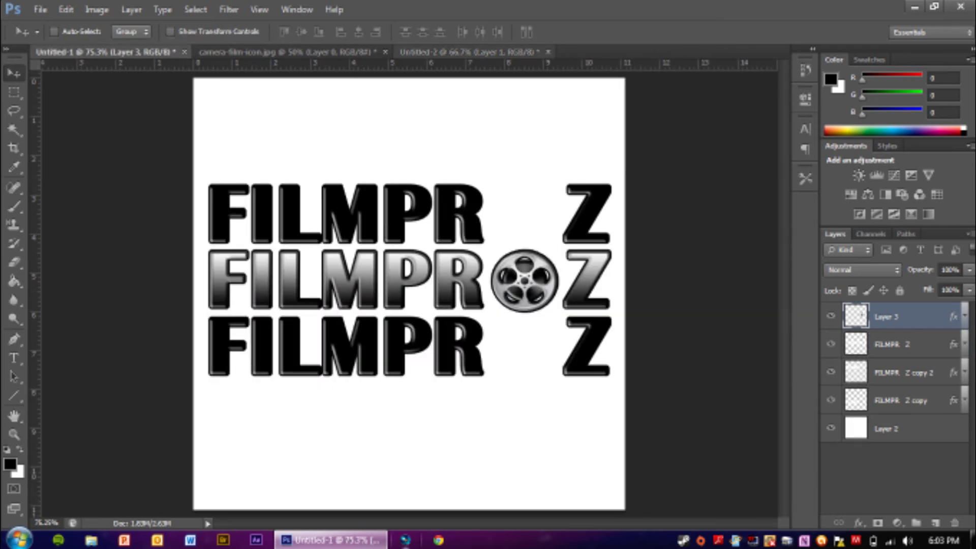
{"action": "left_click", "coordinate": [443, 52]}
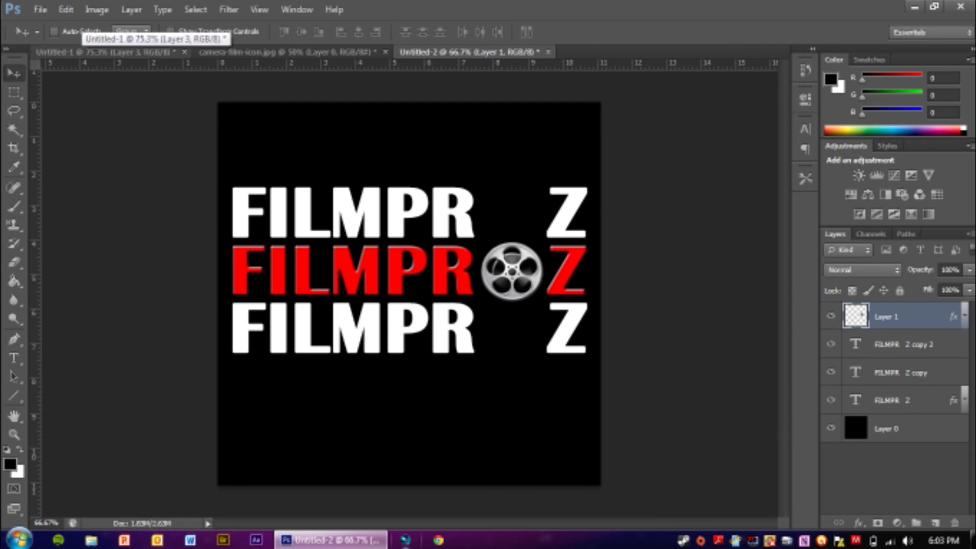
{"action": "left_click", "coordinate": [104, 51]}
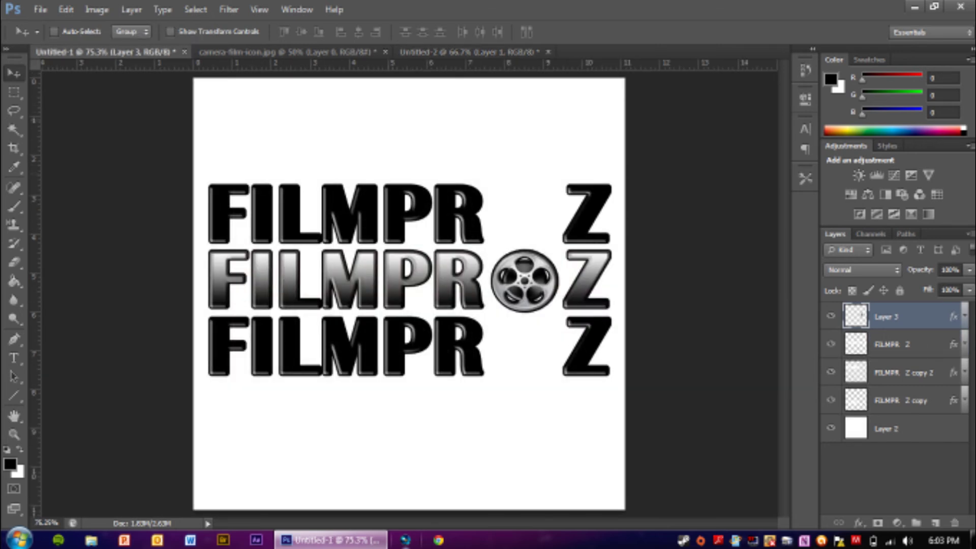
{"action": "left_click", "coordinate": [453, 52]}
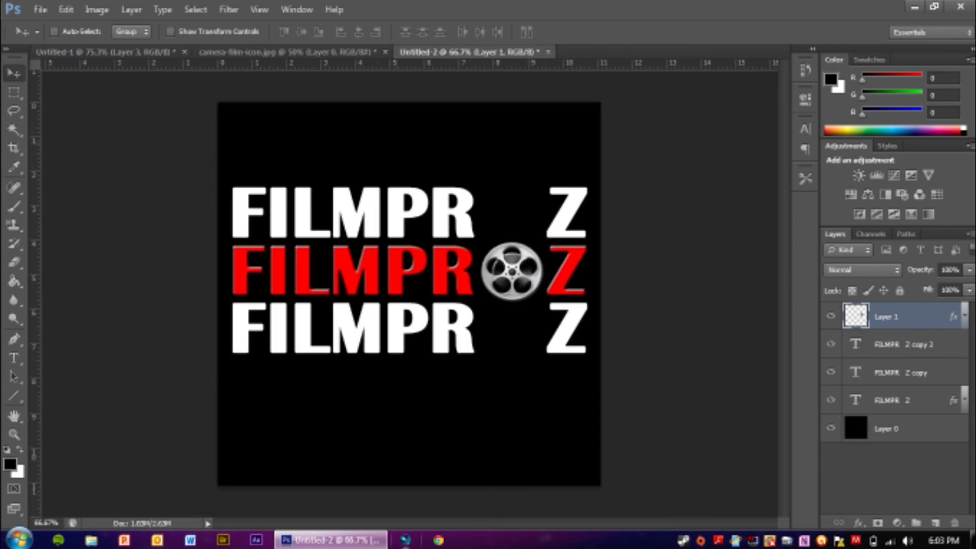